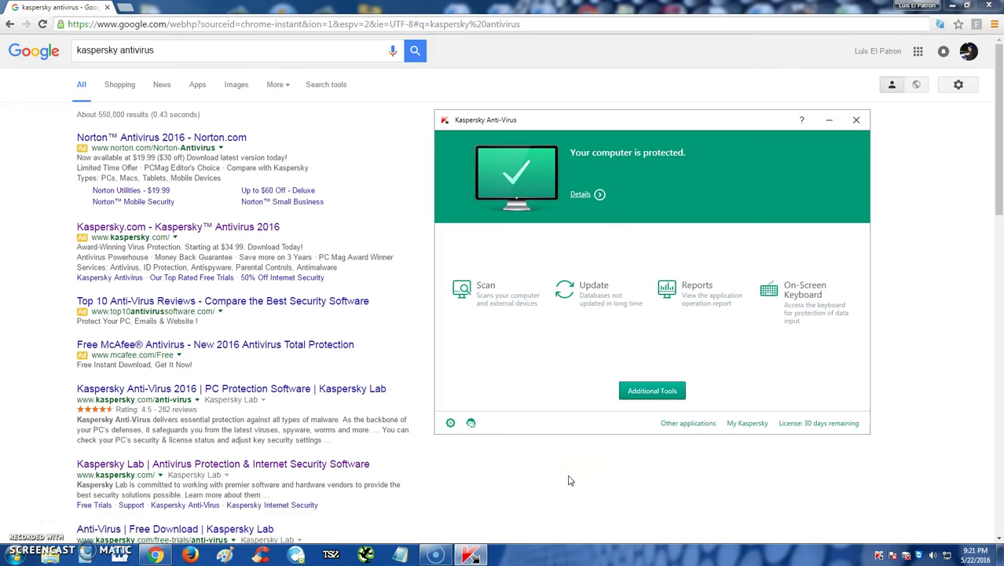
Move the Kaspersky window aside and bring the Google 'kaspersky antivirus' results forward.
click(541, 432)
drag(507, 125, 519, 133)
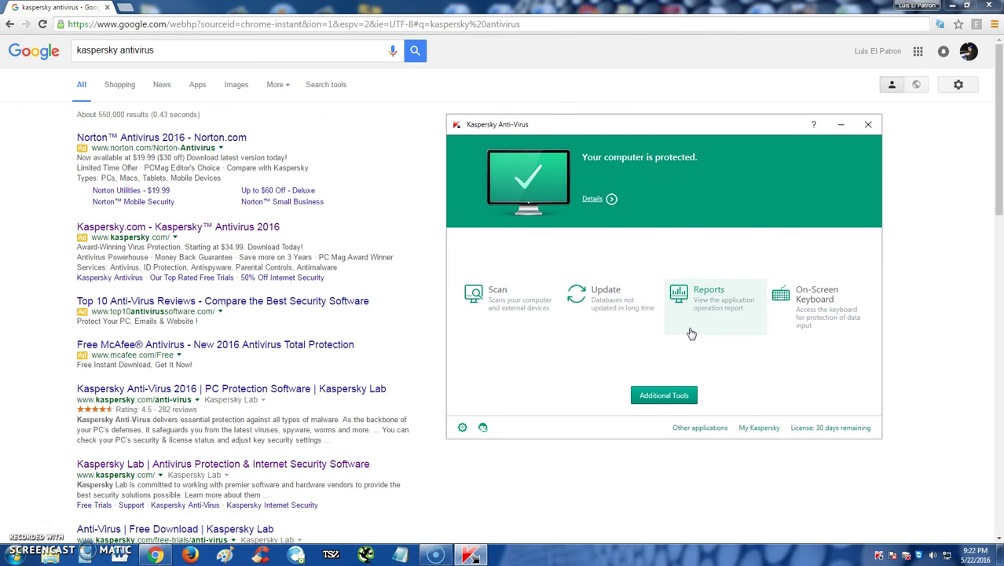
click(420, 226)
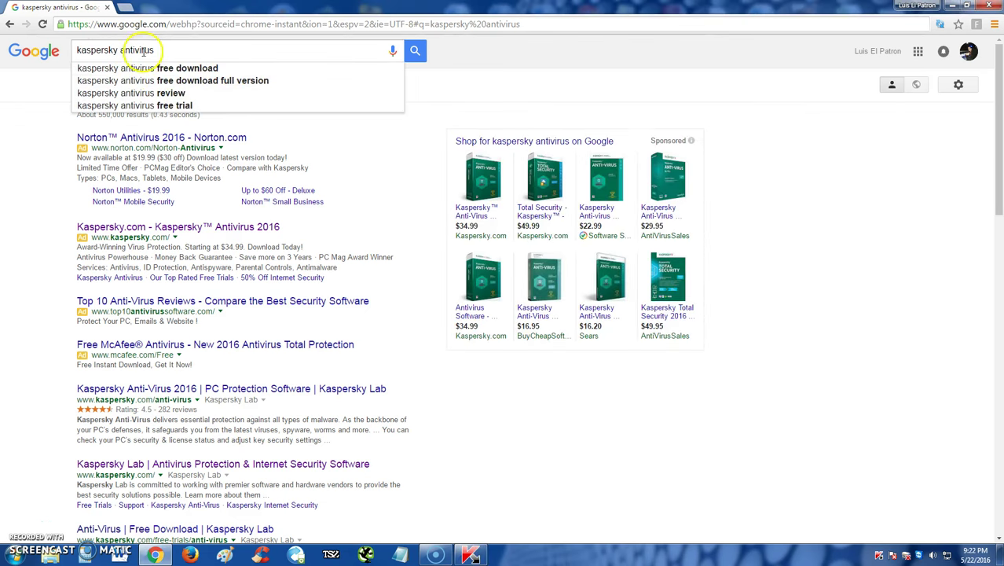
Open the Kaspersky.com 30-day trial downloads page, then recentre the Anti-Virus window over it.
click(195, 229)
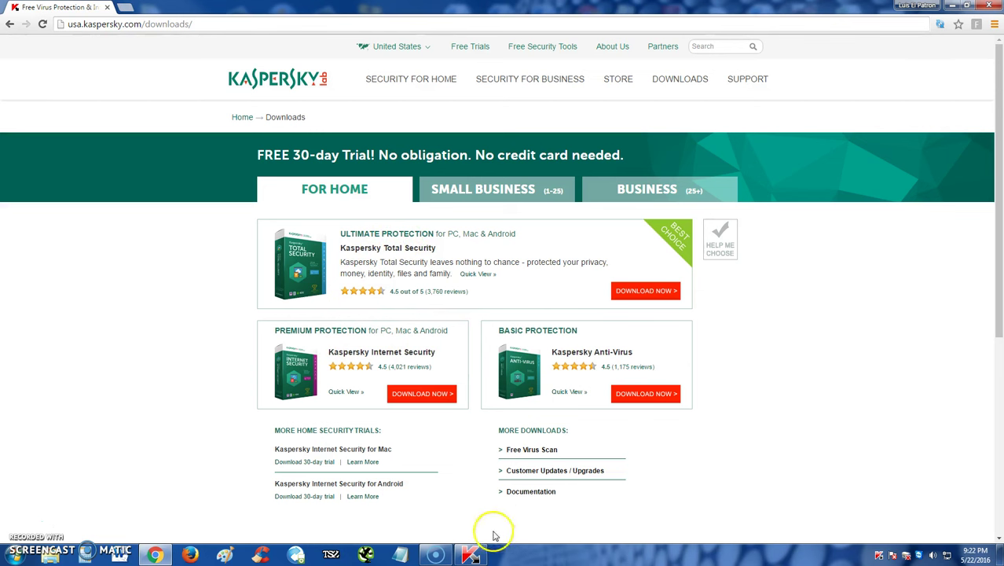
click(481, 554)
drag(610, 129, 463, 154)
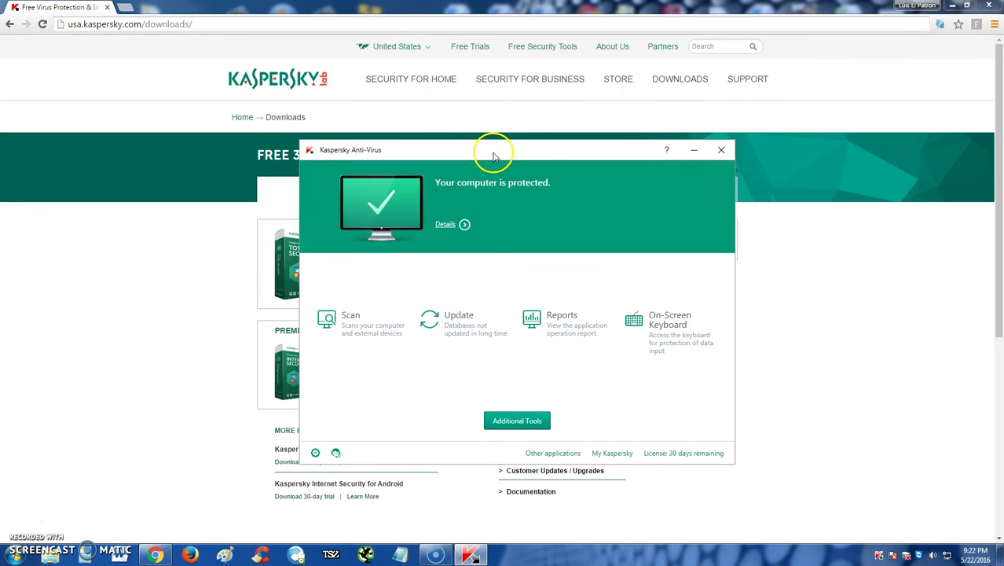
drag(492, 155, 476, 145)
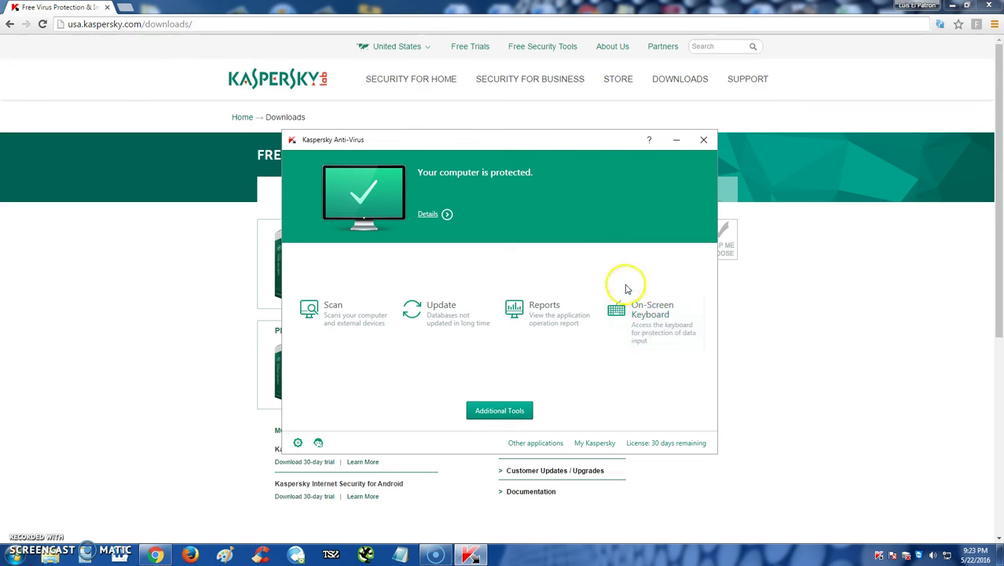
click(638, 330)
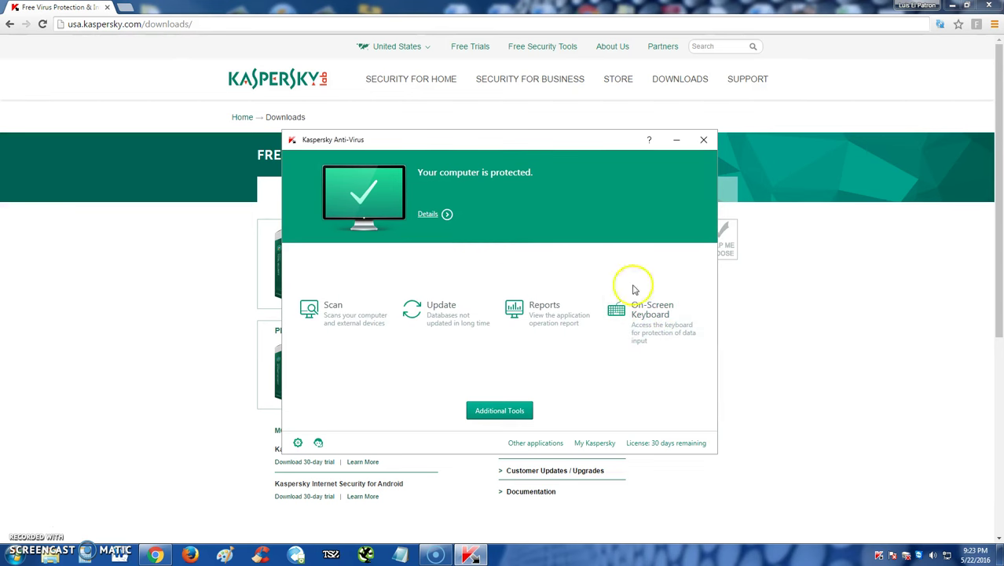
click(664, 314)
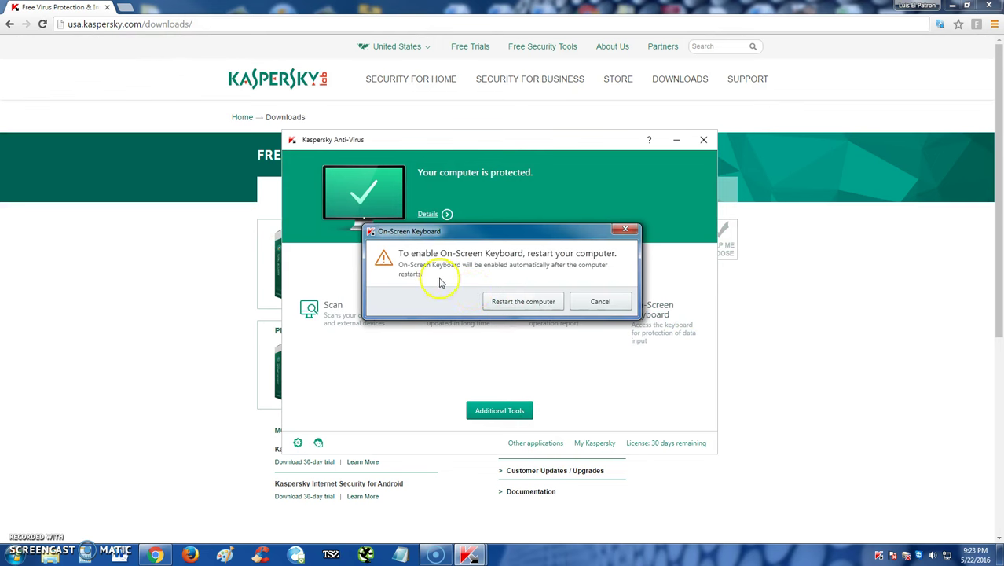
click(625, 228)
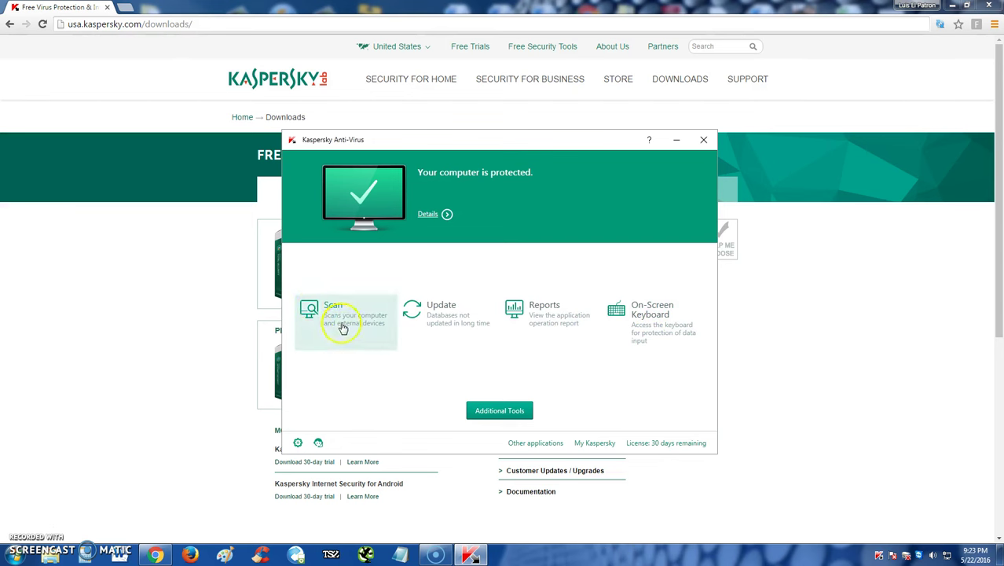
Start updating the out-of-date databases and application modules from the Scan page warning.
click(342, 326)
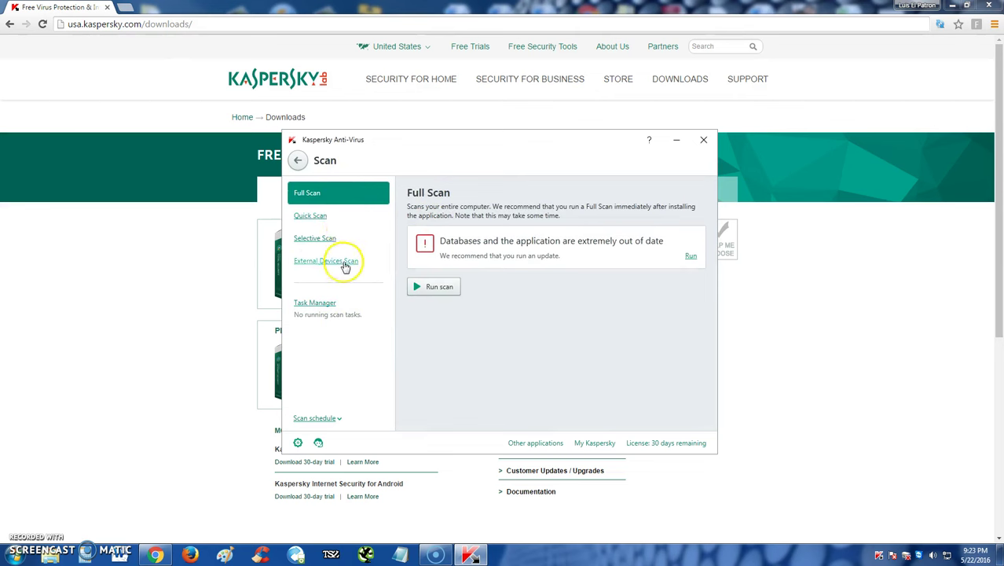
click(308, 193)
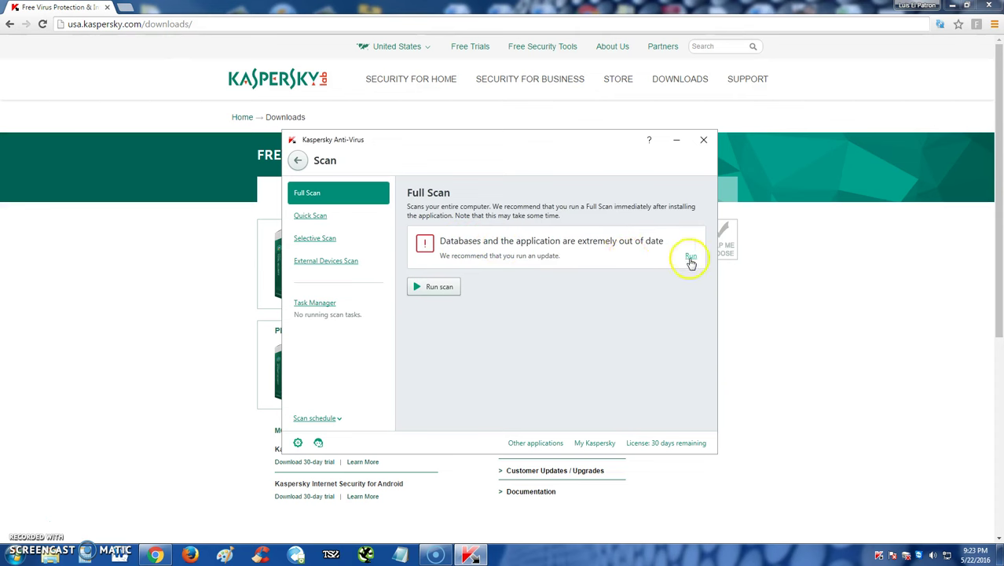
click(690, 260)
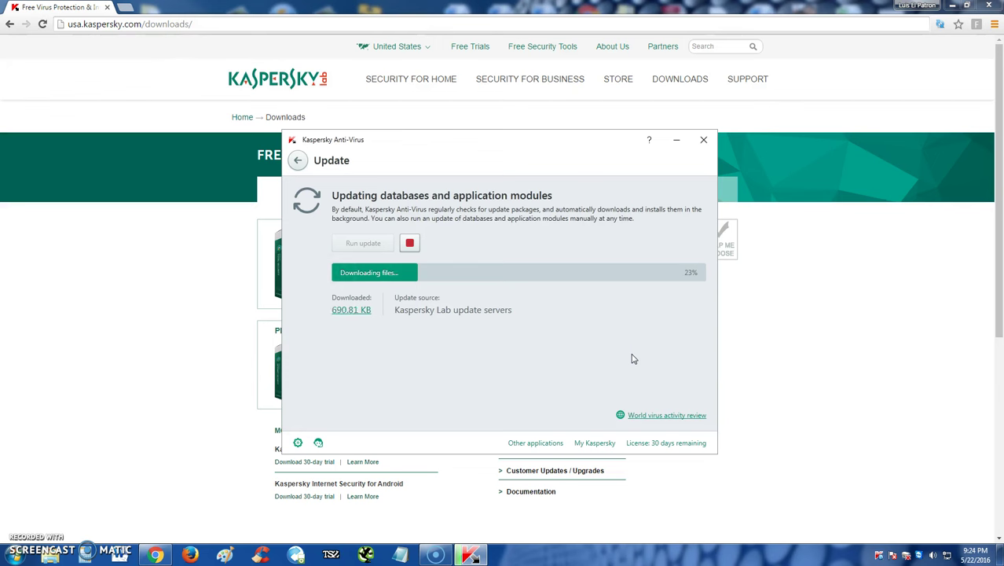
Launch a Full Scan of the computer and return to the protected-status home screen.
click(297, 160)
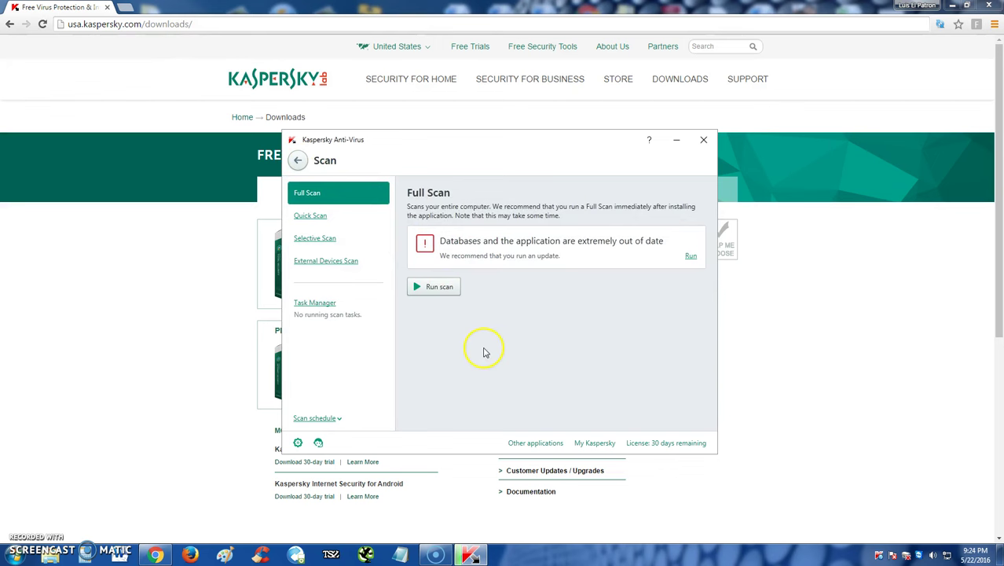
click(437, 287)
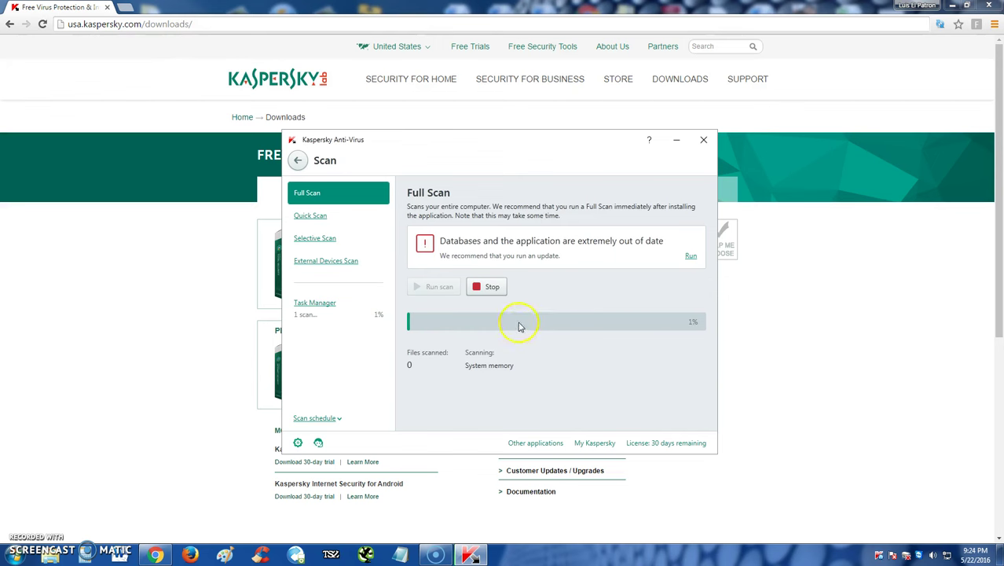
click(298, 160)
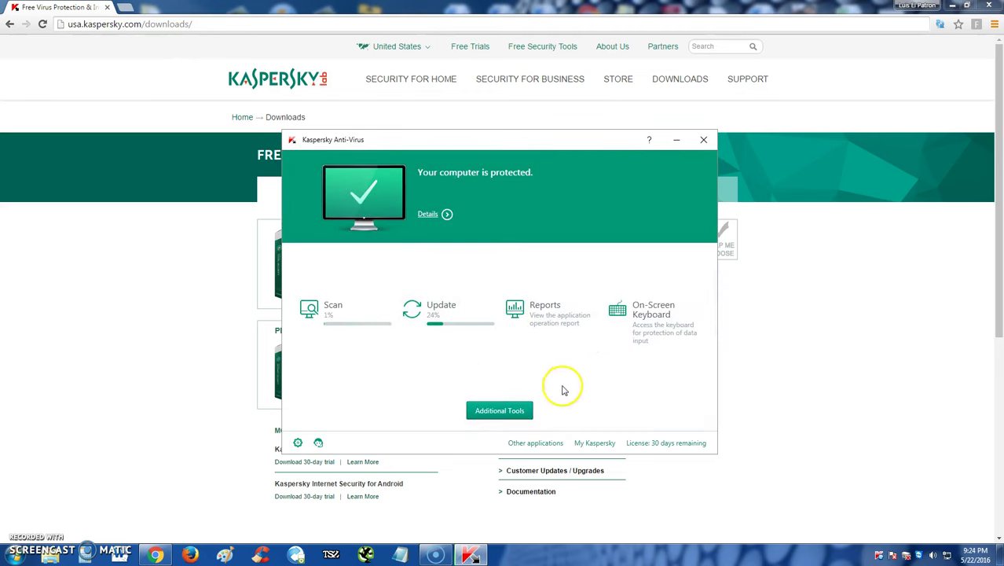
Run the Vulnerability Scan, which reports 10 operating-system vulnerabilities, and return home.
click(499, 412)
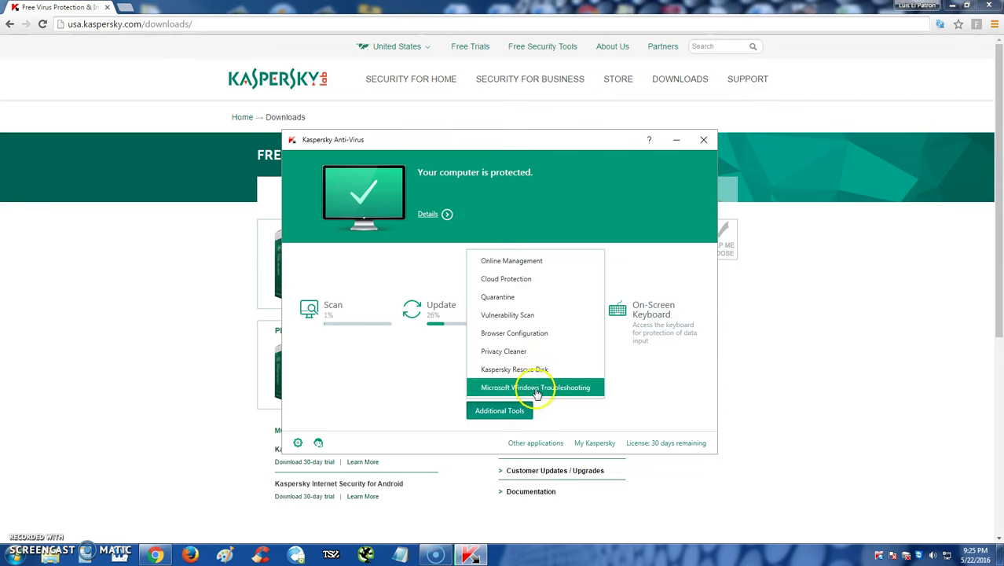
click(512, 315)
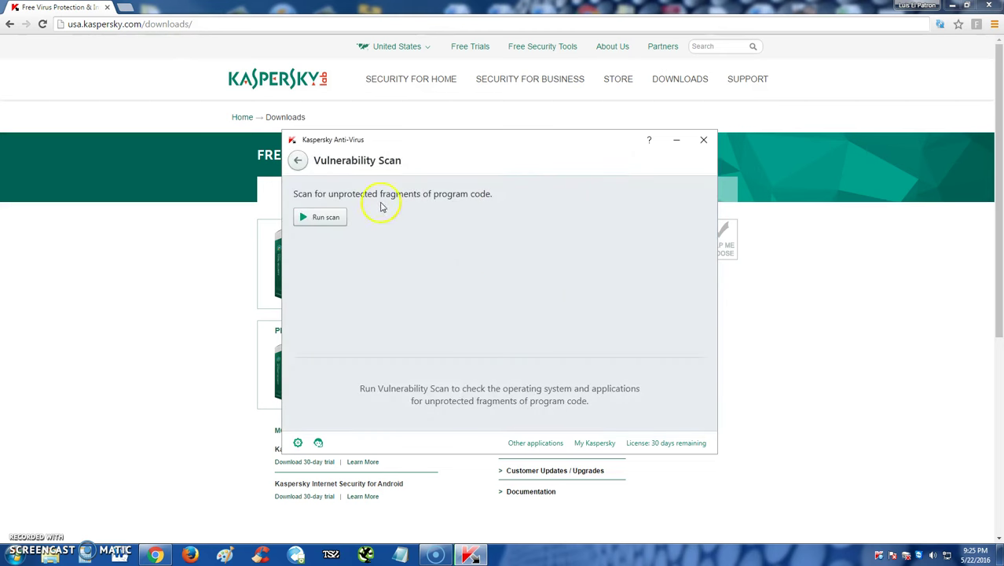
click(330, 217)
click(334, 222)
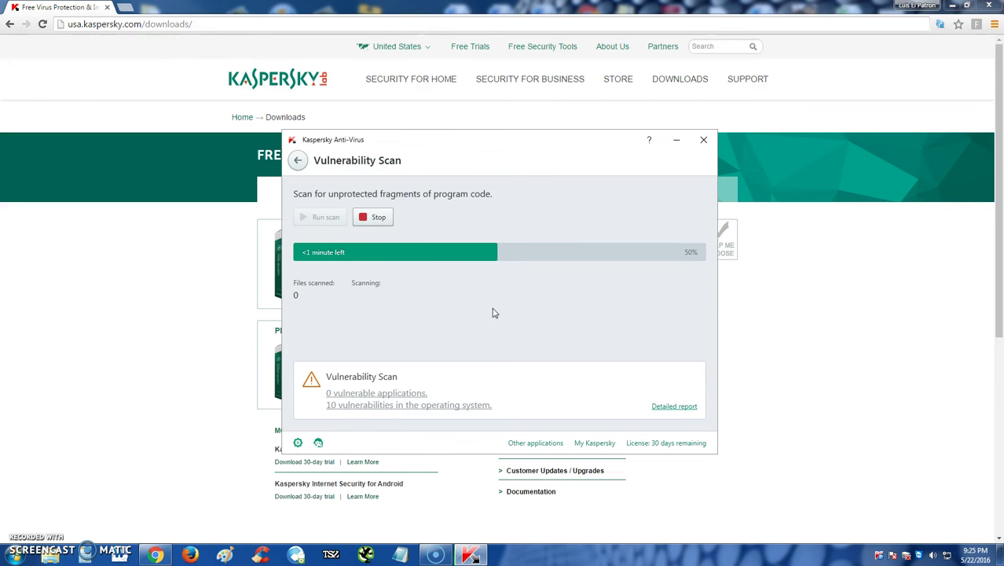
click(507, 318)
click(547, 322)
click(346, 396)
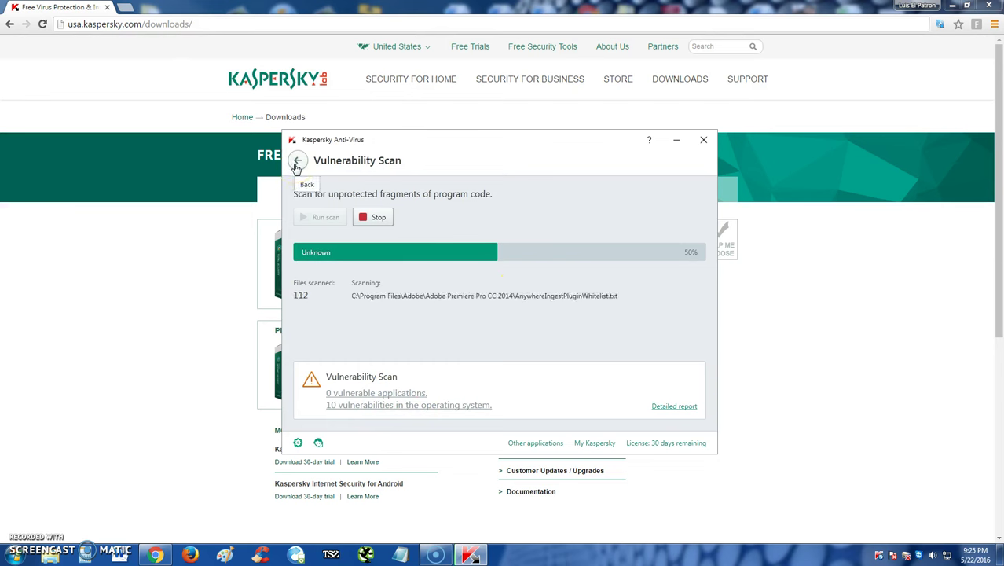
click(297, 162)
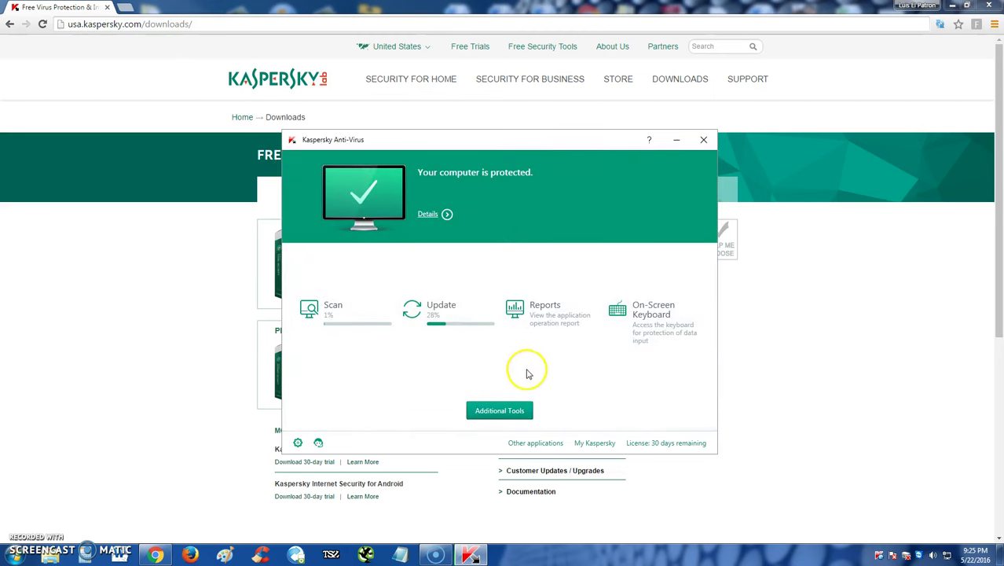
click(506, 414)
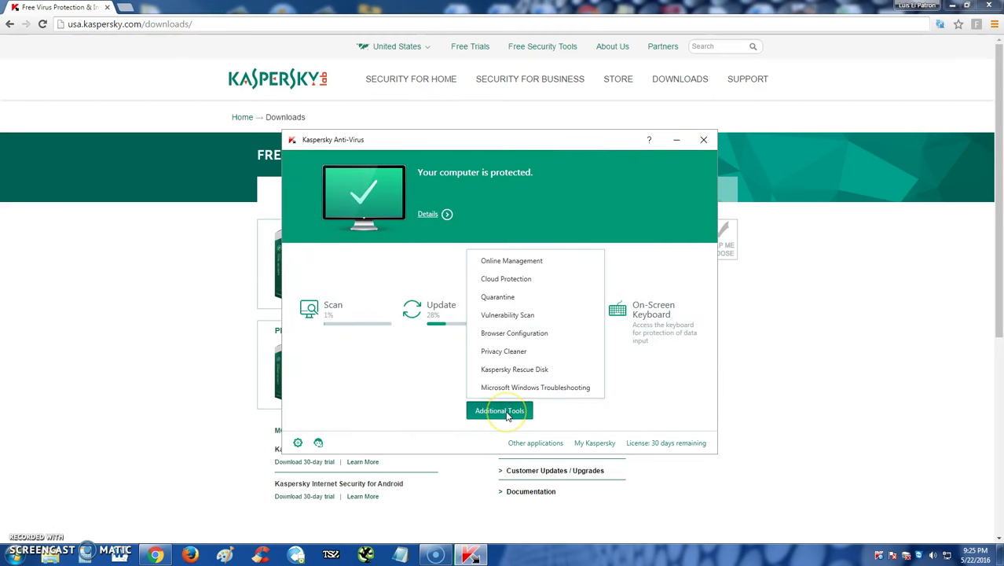
click(536, 265)
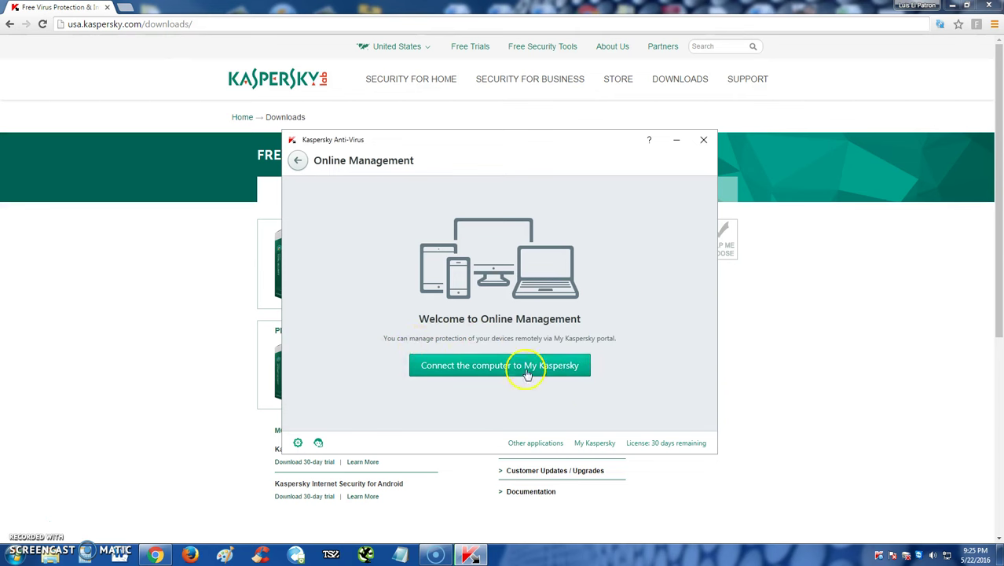
click(298, 164)
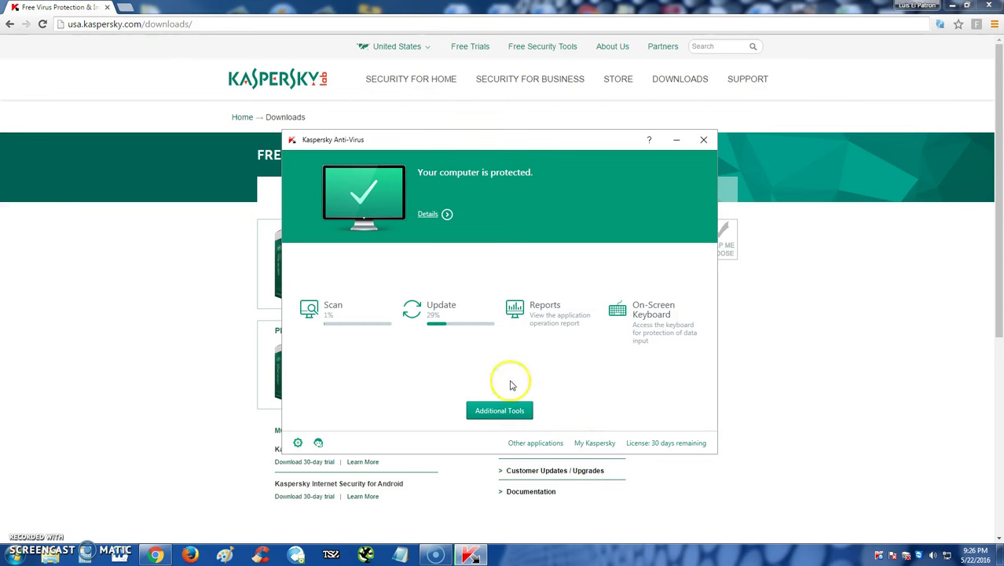
click(505, 409)
click(521, 280)
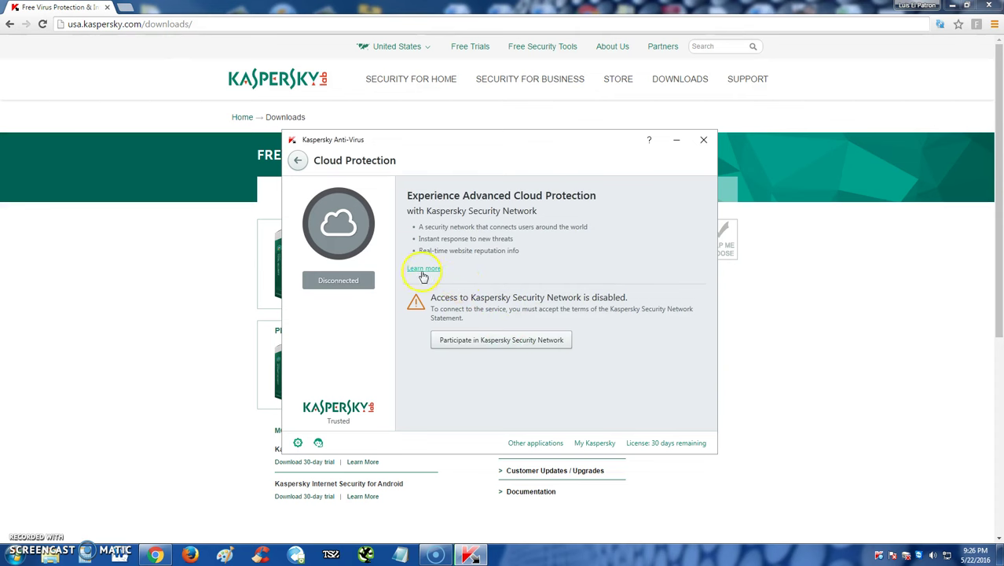
click(297, 160)
click(510, 408)
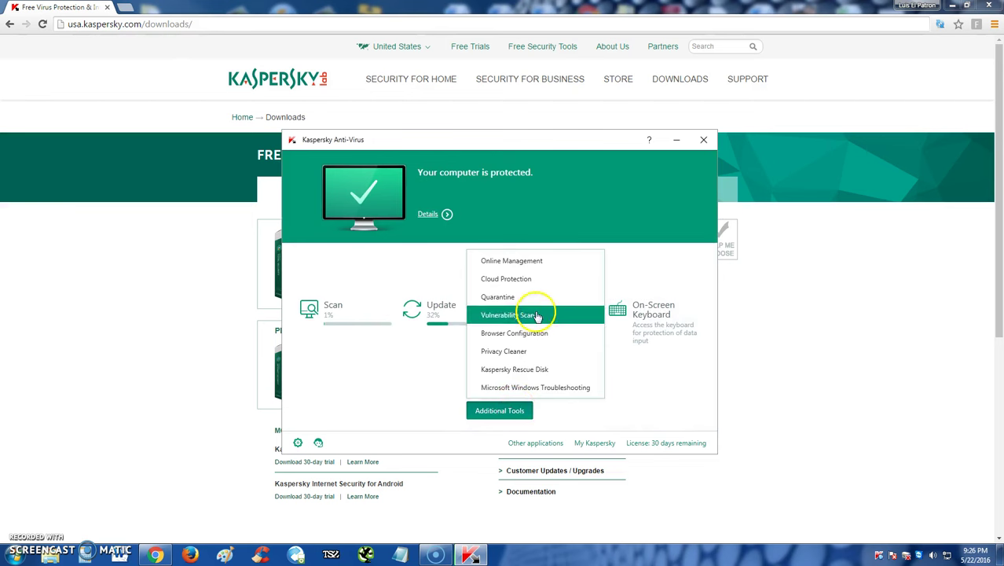
click(496, 300)
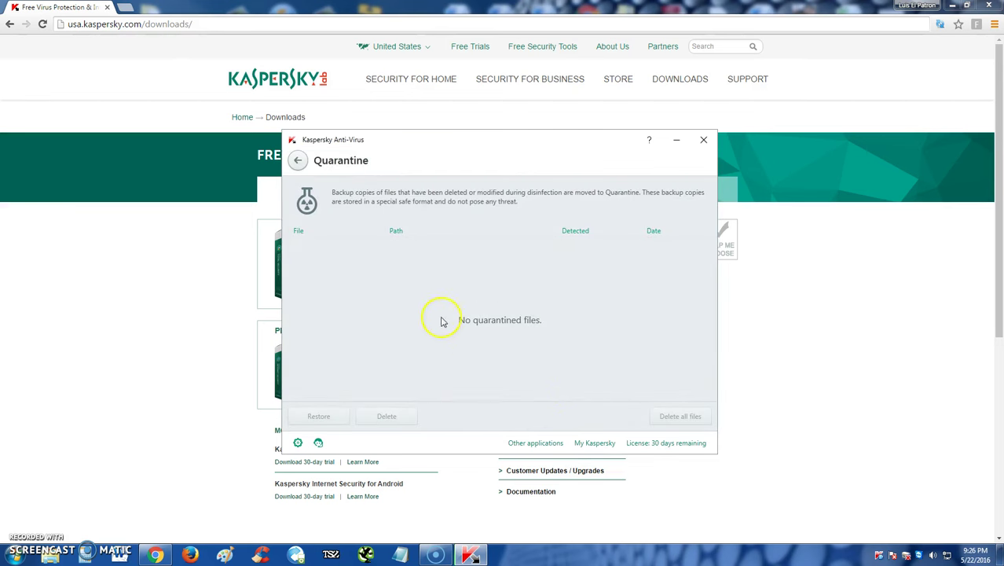
click(297, 162)
click(517, 416)
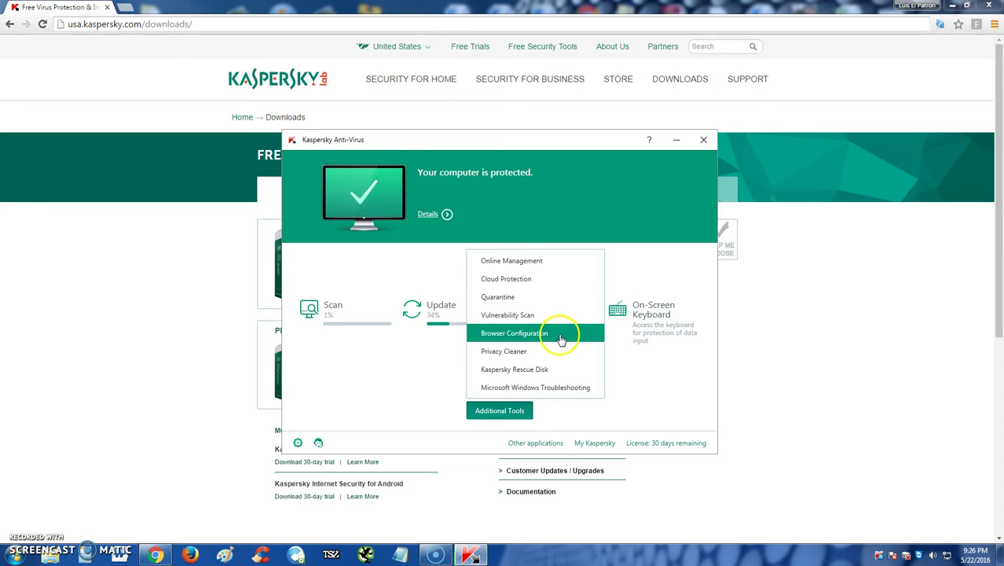
Run the Browser Configuration wizard, apply the recommended browser fixes and finish it.
click(561, 339)
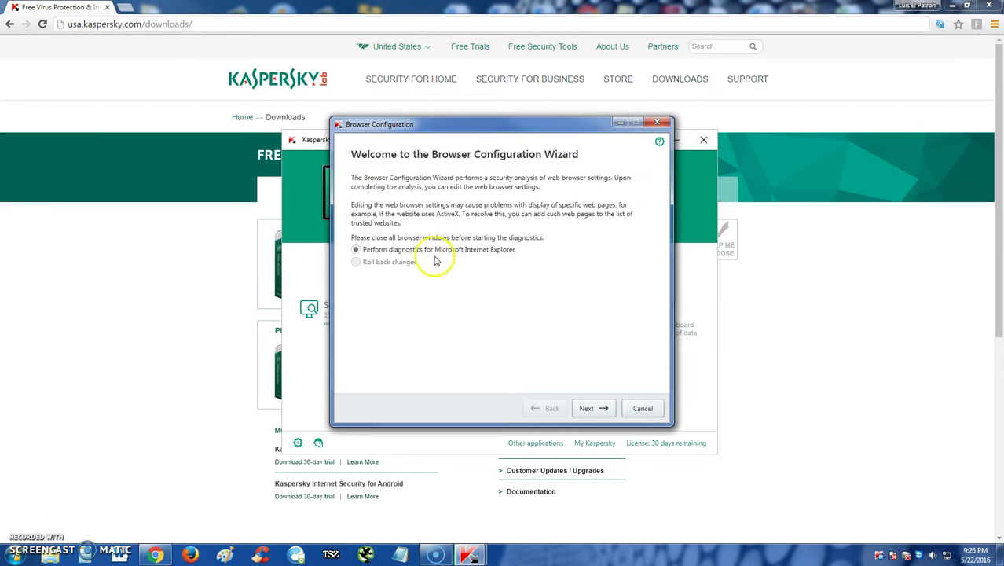
click(595, 408)
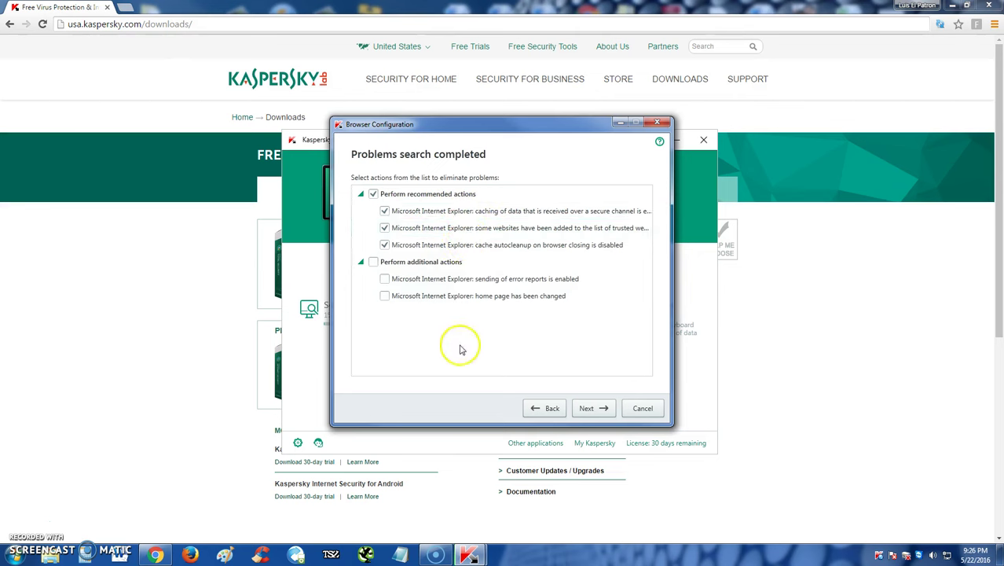
click(588, 403)
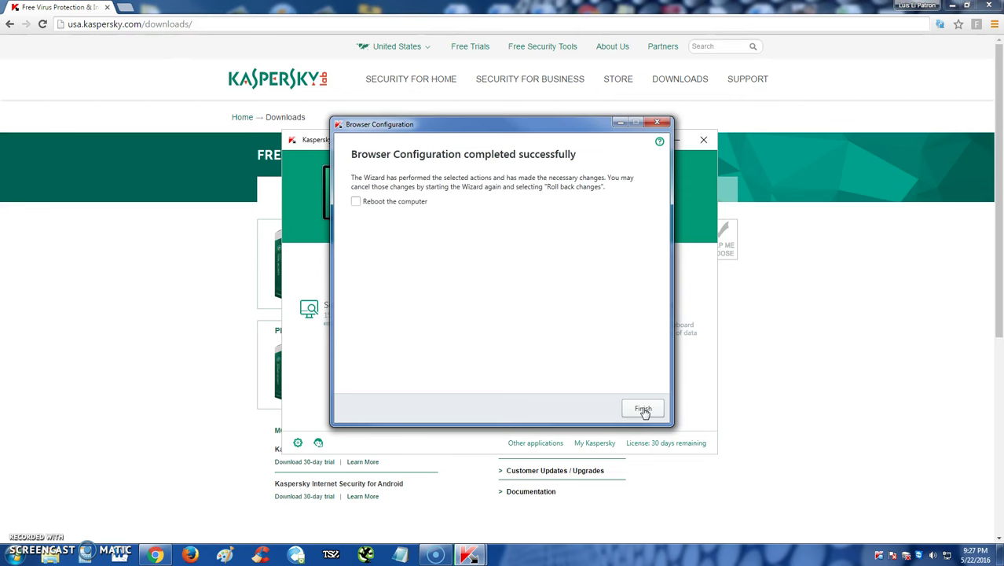
click(644, 410)
click(485, 410)
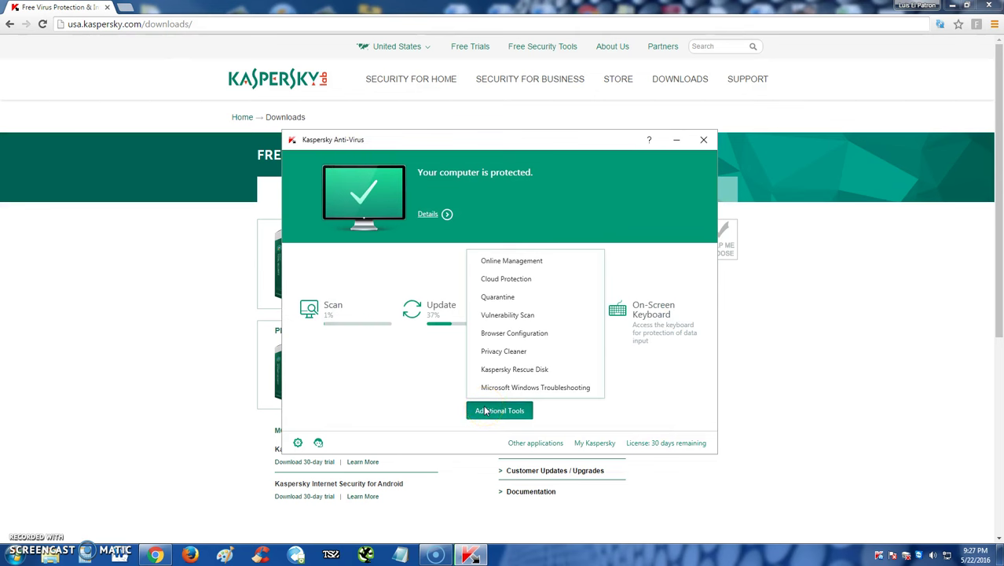
click(562, 335)
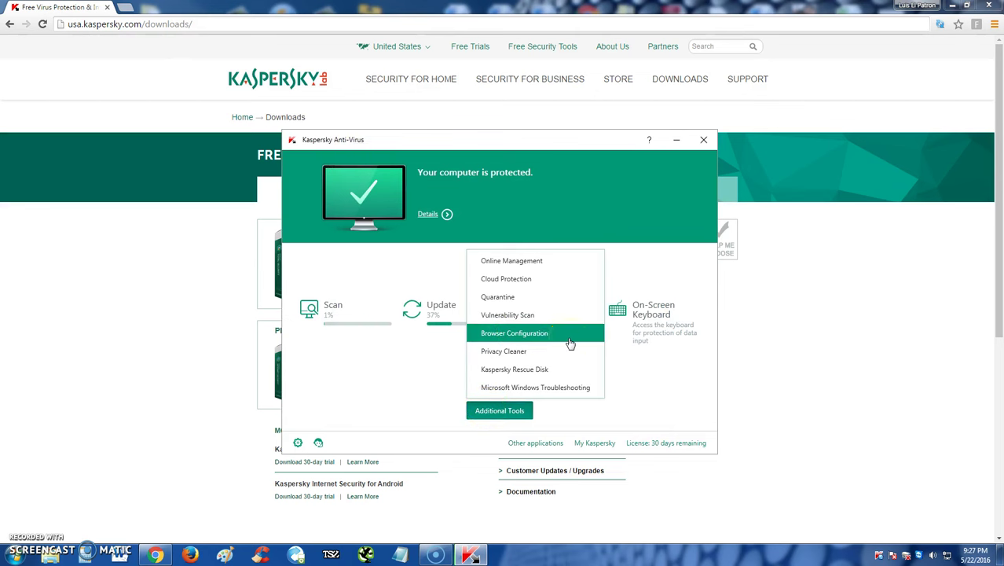
Run the Privacy Cleaner search for user activity traces.
click(550, 351)
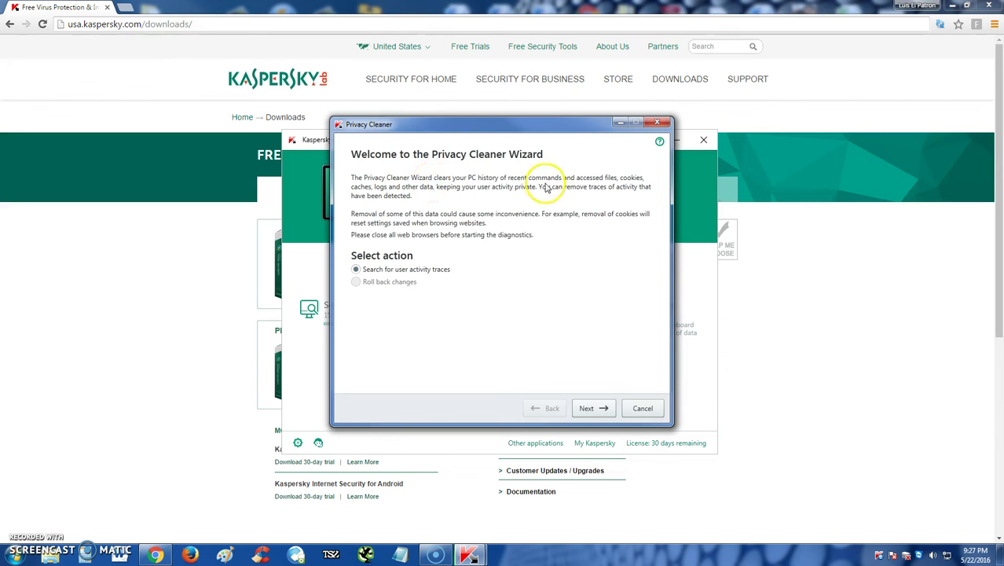
click(595, 410)
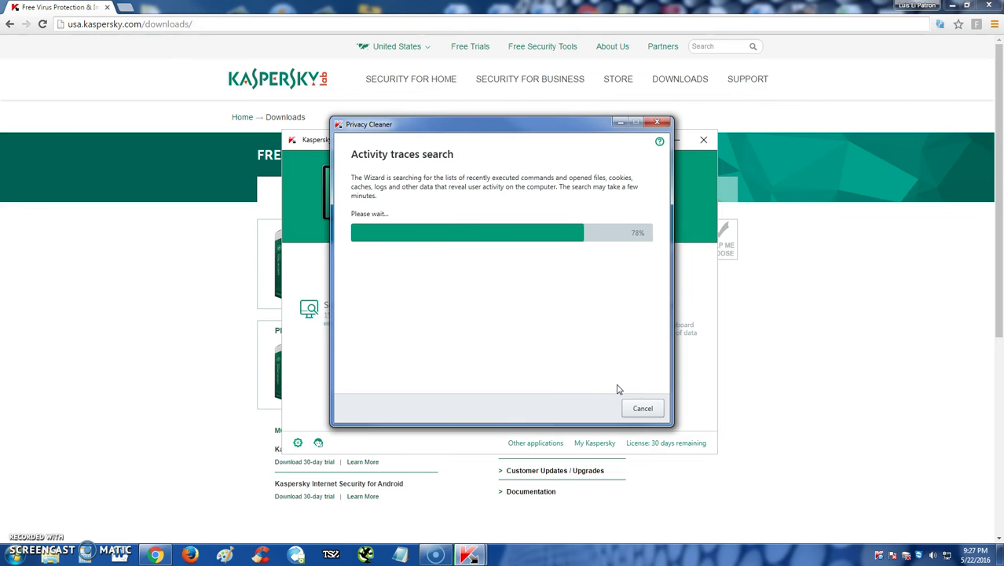
scroll(515, 330, down, 3)
scroll(515, 331, down, 2)
scroll(516, 330, down, 2)
scroll(516, 332, up, 10)
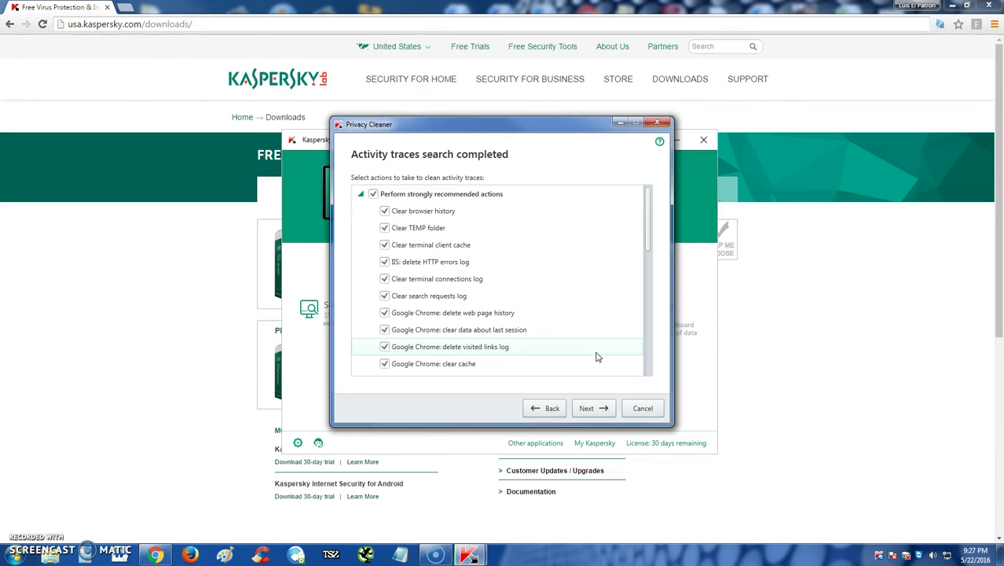
Review the proposed cleanup checklist and close Privacy Cleaner without cleaning anything.
click(628, 297)
scroll(542, 283, down, 2)
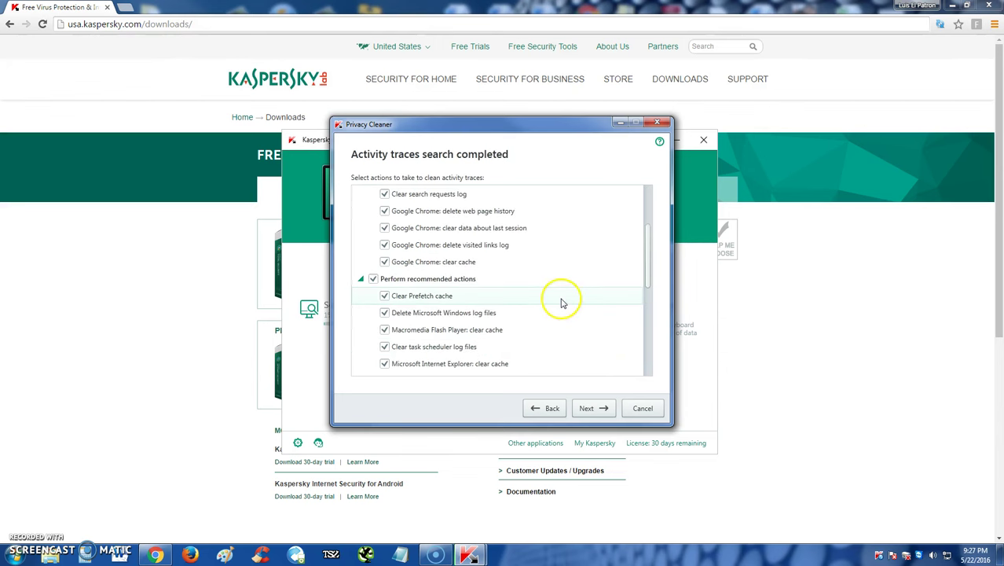
scroll(440, 314, down, 6)
scroll(440, 336, up, 1)
scroll(417, 299, up, 2)
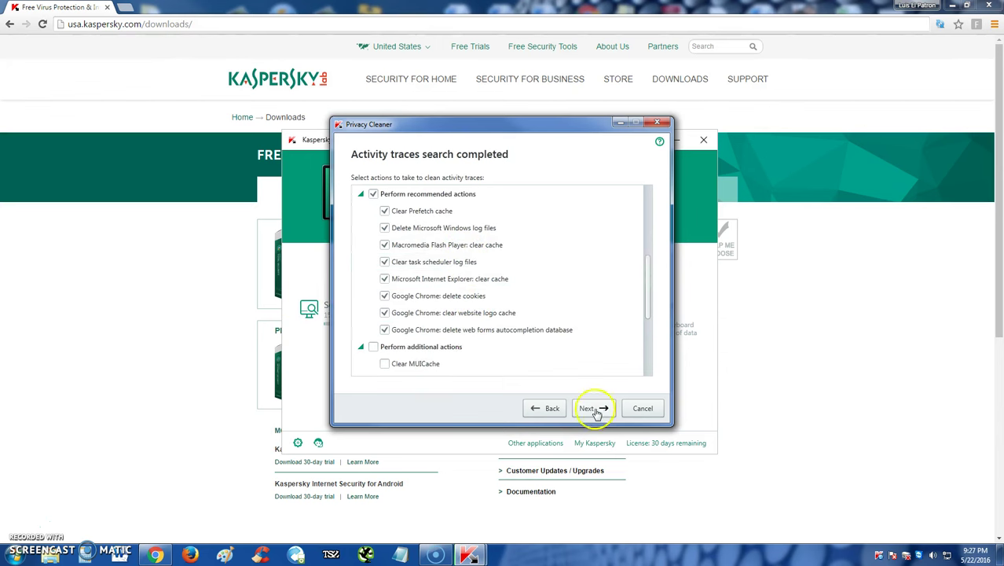
scroll(475, 302, up, 5)
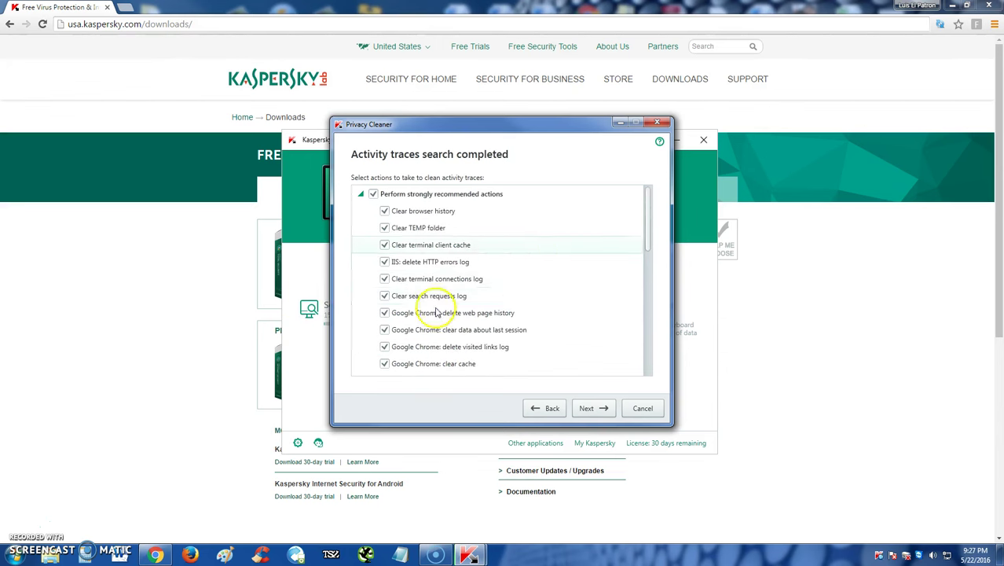
scroll(550, 329, down, 1)
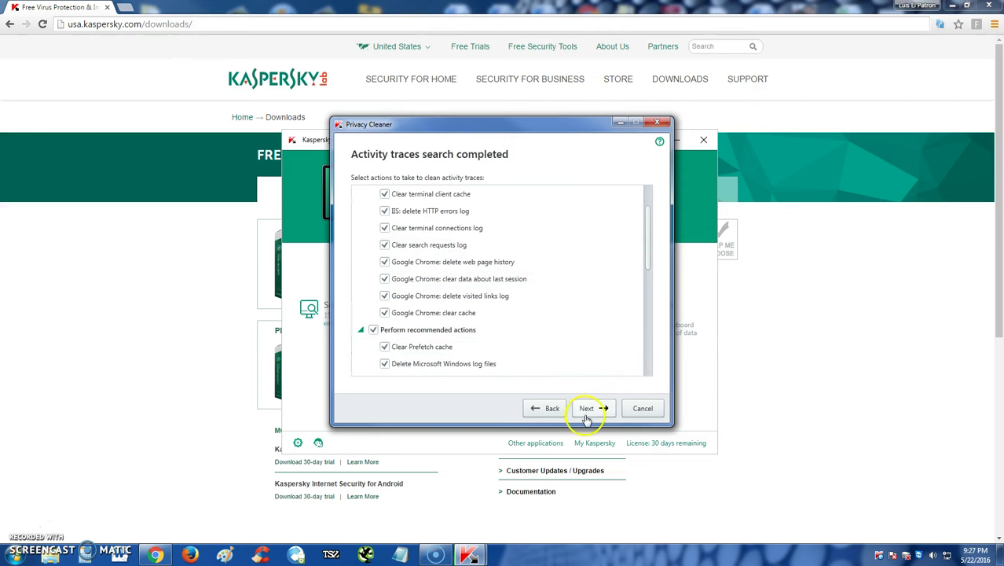
scroll(528, 314, down, 2)
scroll(528, 314, down, 3)
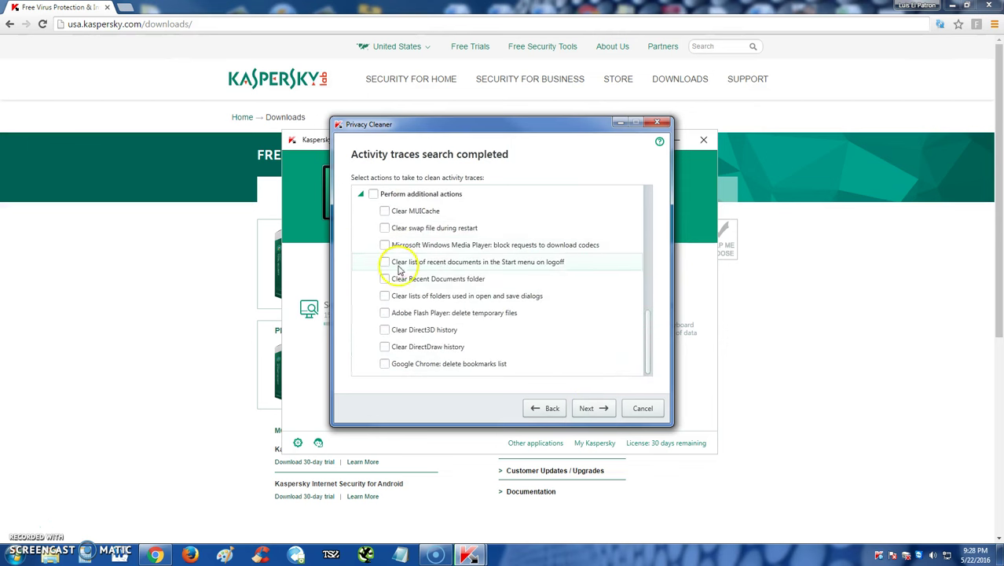
click(656, 123)
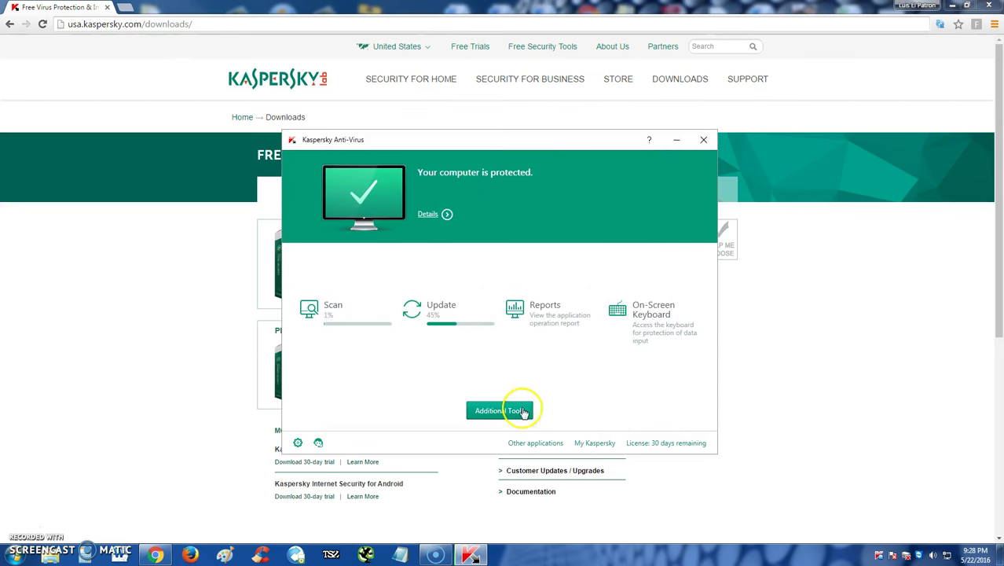
Start the Kaspersky Rescue Disk 10 download from its support article, then bring back Anti-Virus.
click(503, 410)
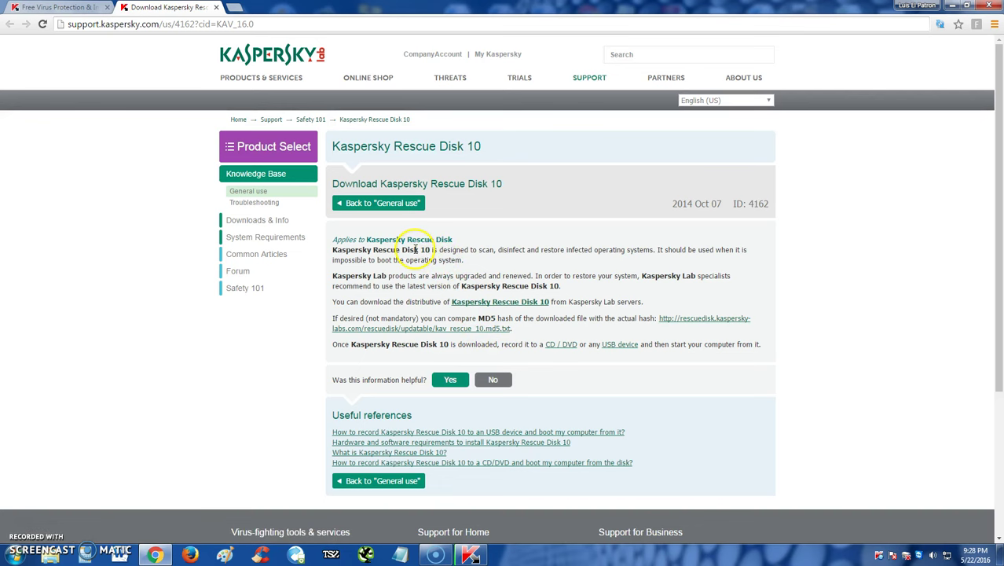
scroll(416, 249, down, 1)
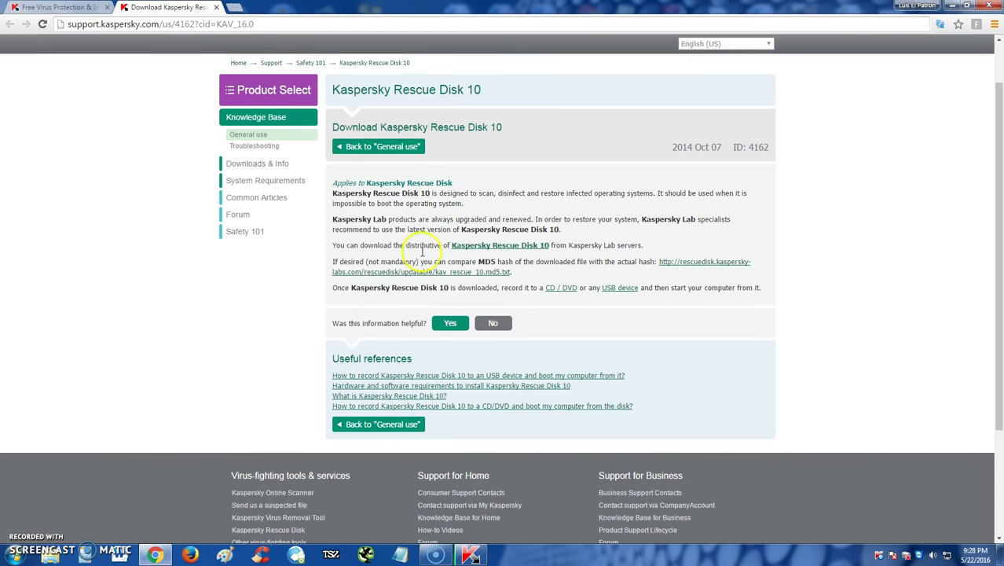
click(516, 250)
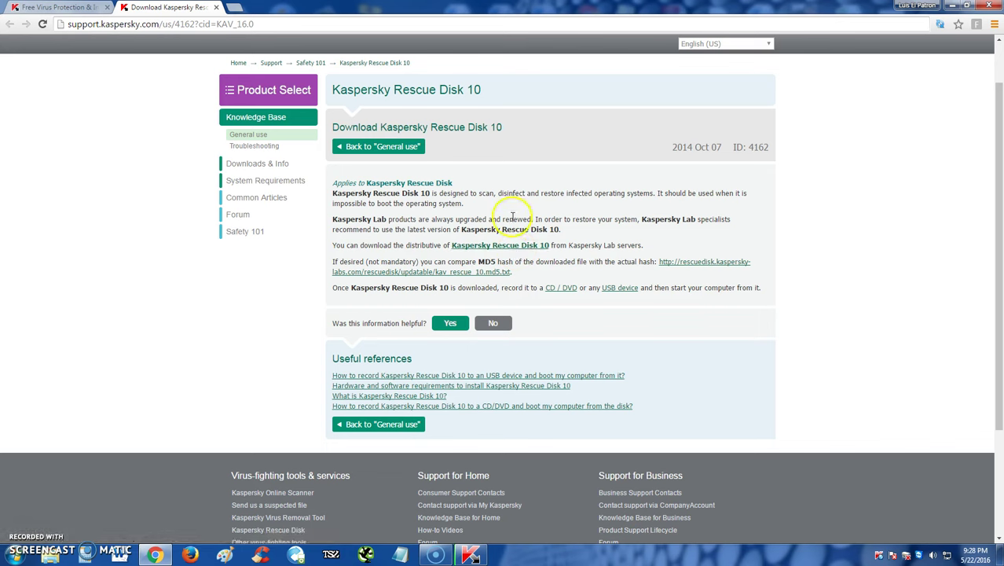
drag(399, 217, 650, 217)
click(668, 220)
Launch Microsoft Windows Troubleshooting and search for damaged system settings.
click(470, 555)
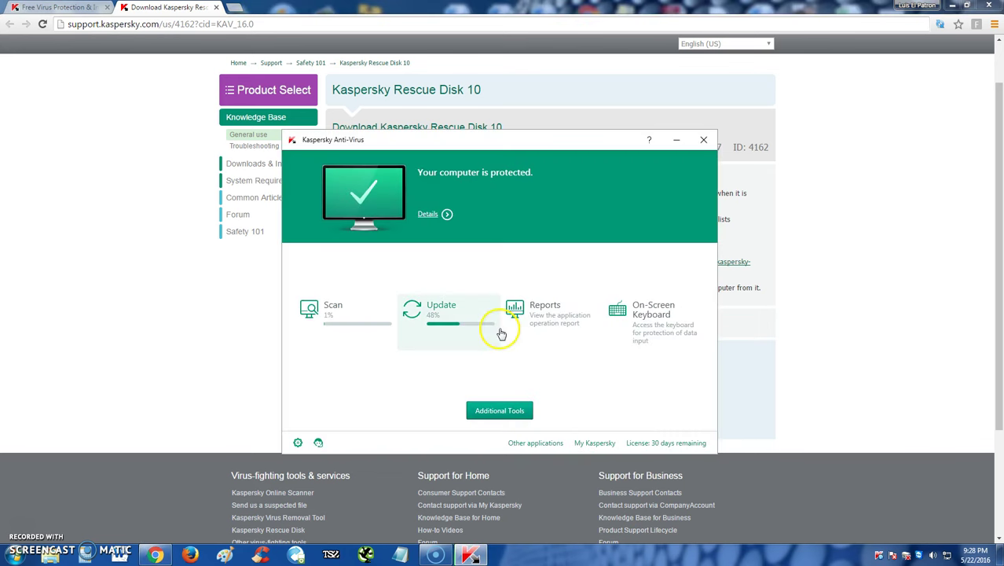
click(508, 414)
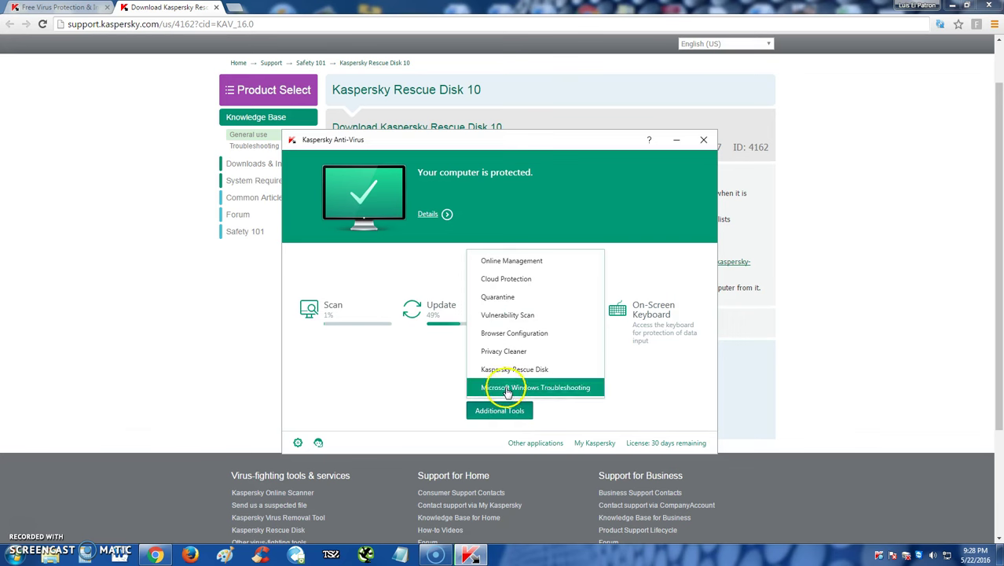
click(520, 387)
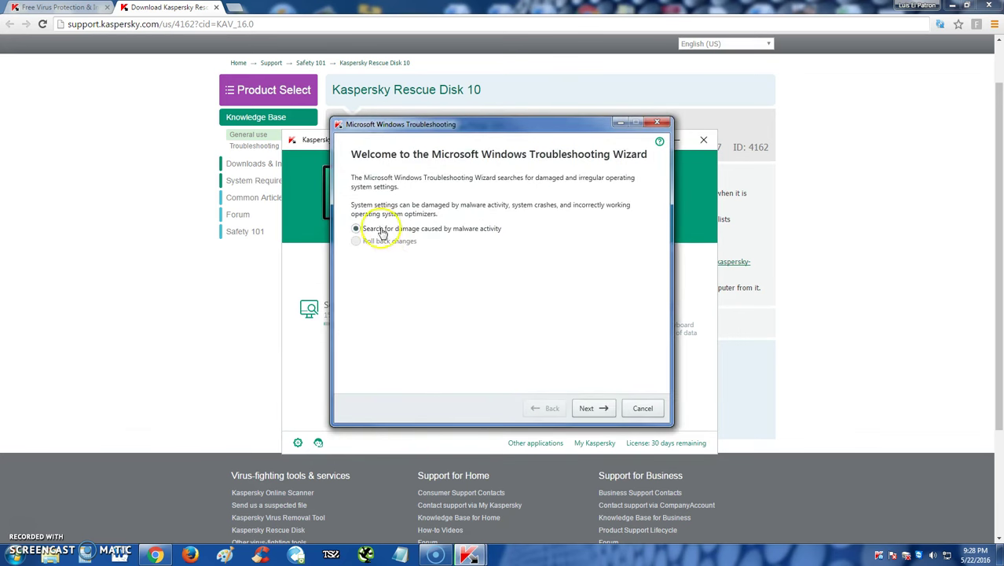
click(594, 408)
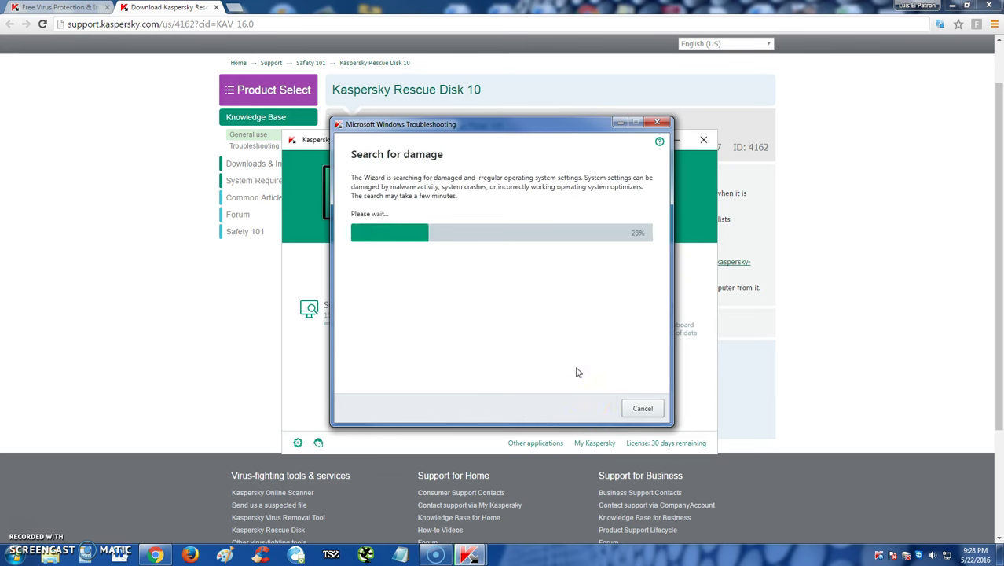
Review the suggested autorun and service-timeout fixes, then close without applying them.
click(550, 310)
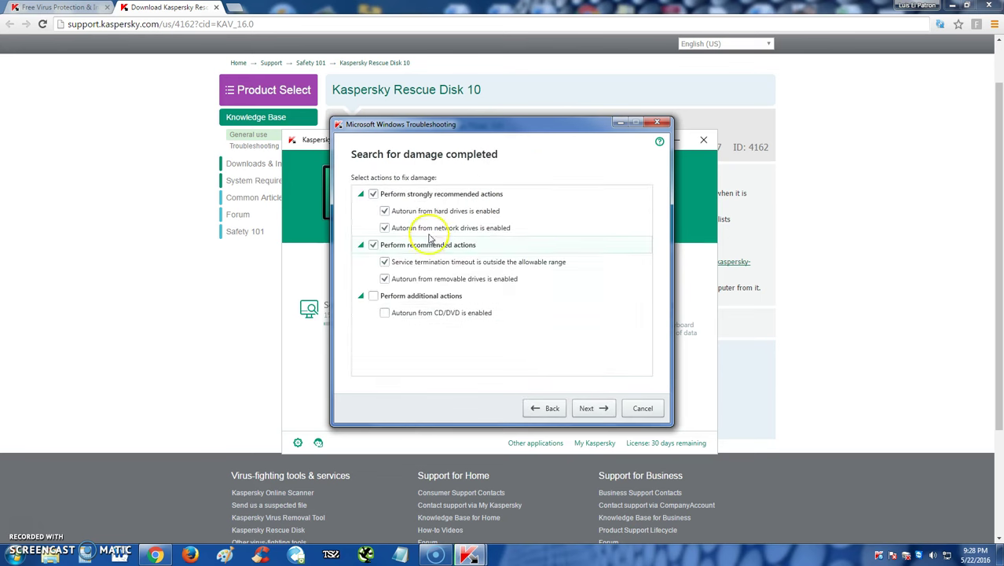
click(431, 213)
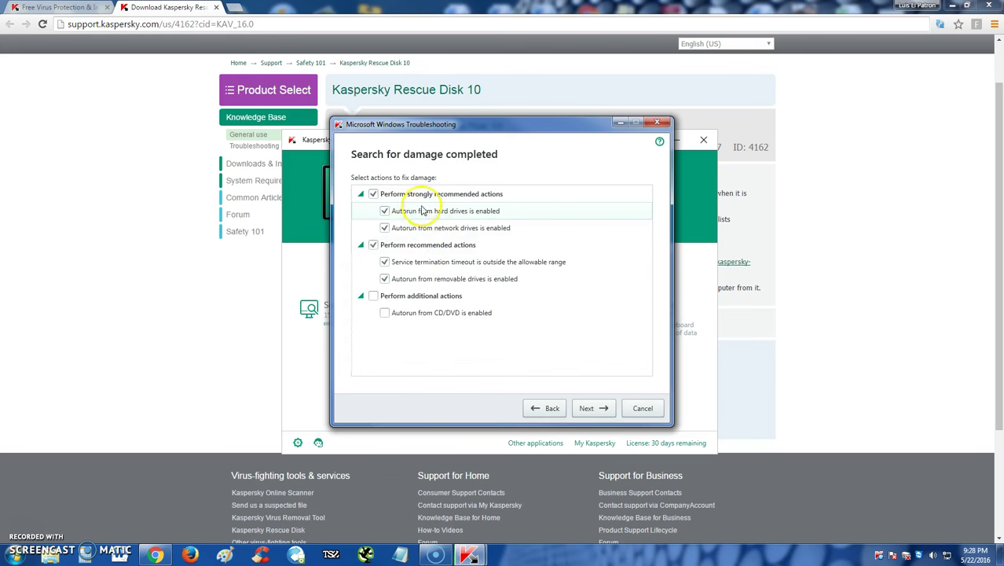
click(392, 180)
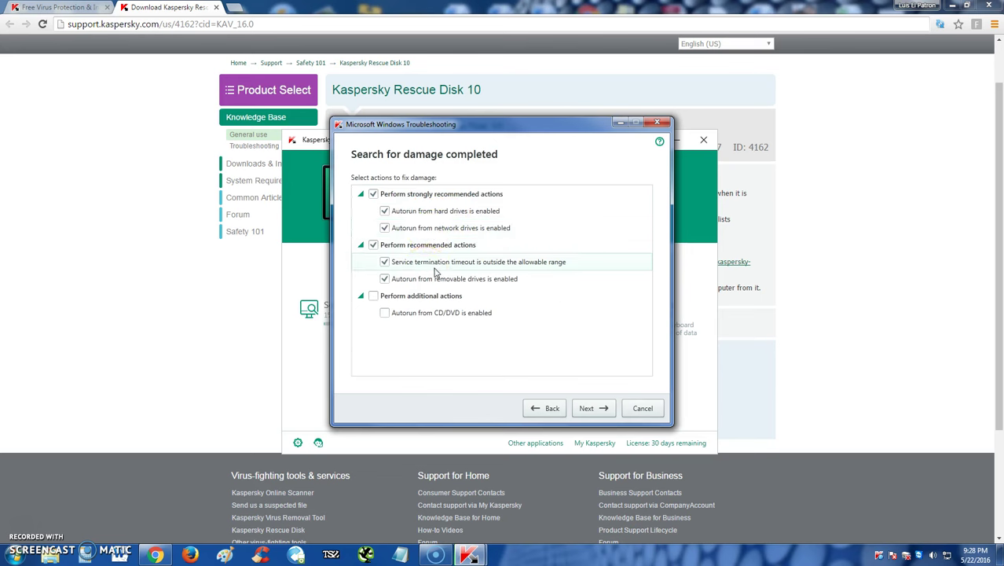
click(436, 376)
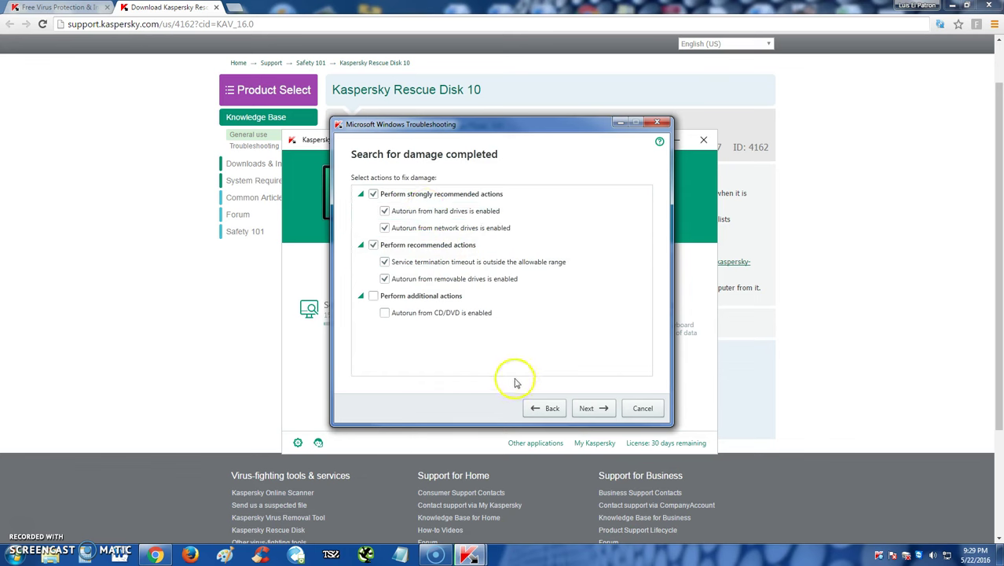
click(643, 408)
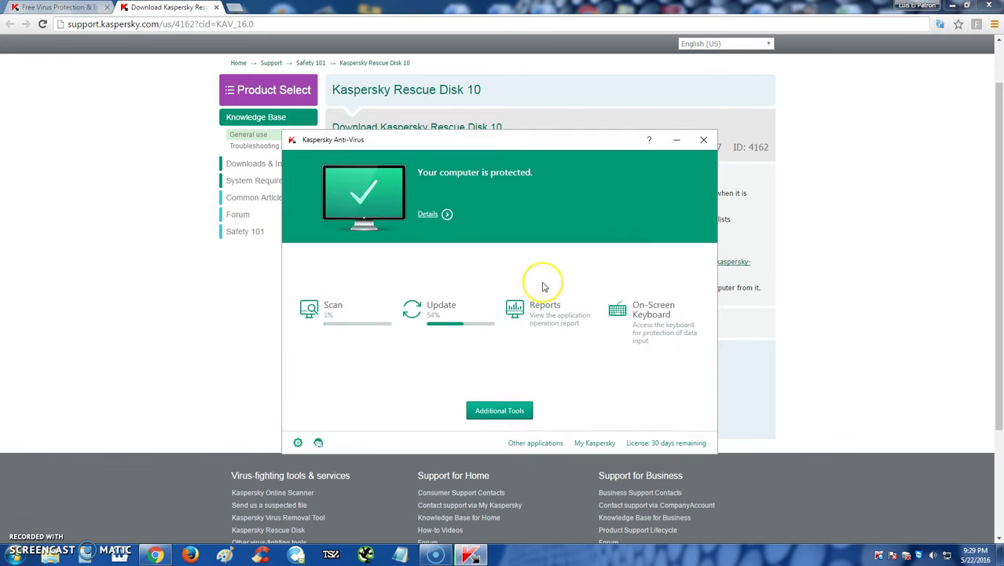
click(581, 277)
click(490, 408)
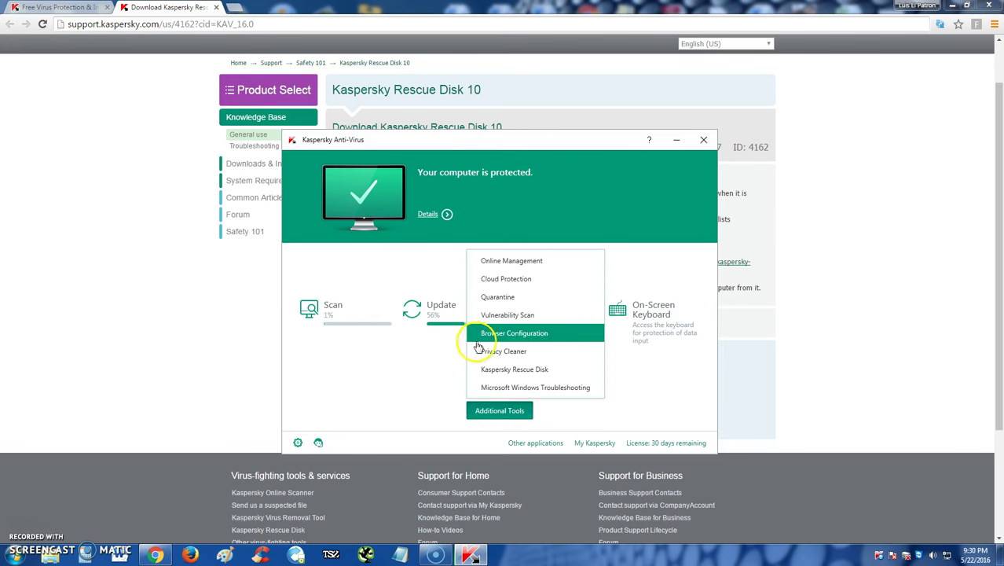
click(373, 418)
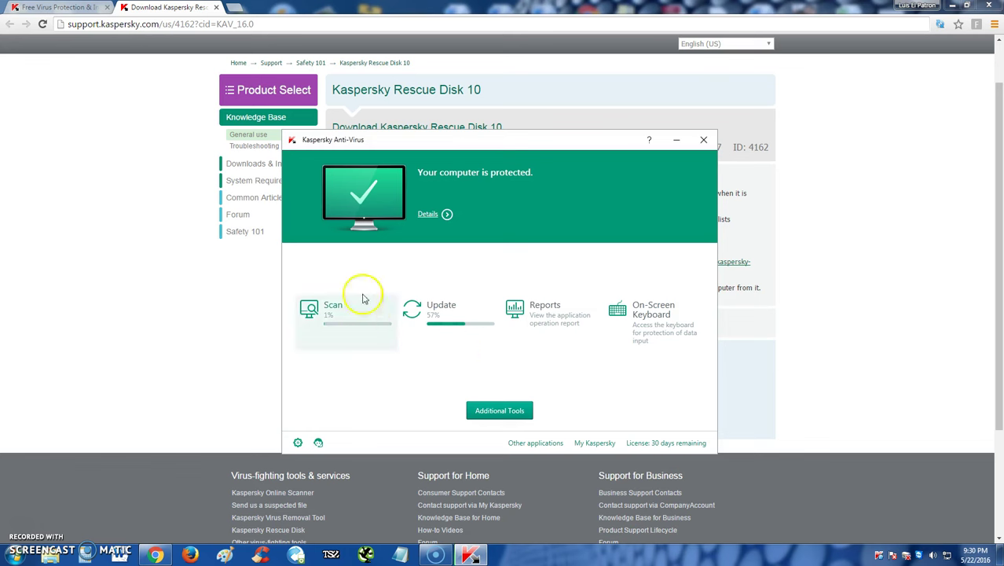
View the 30-day trial licence and the store purchase prices, then return home.
click(682, 442)
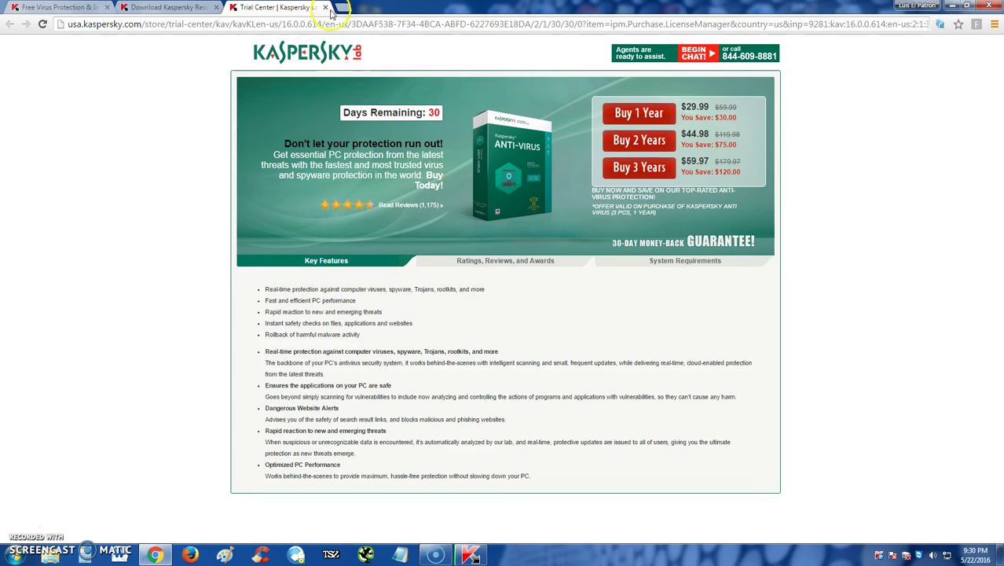
click(473, 555)
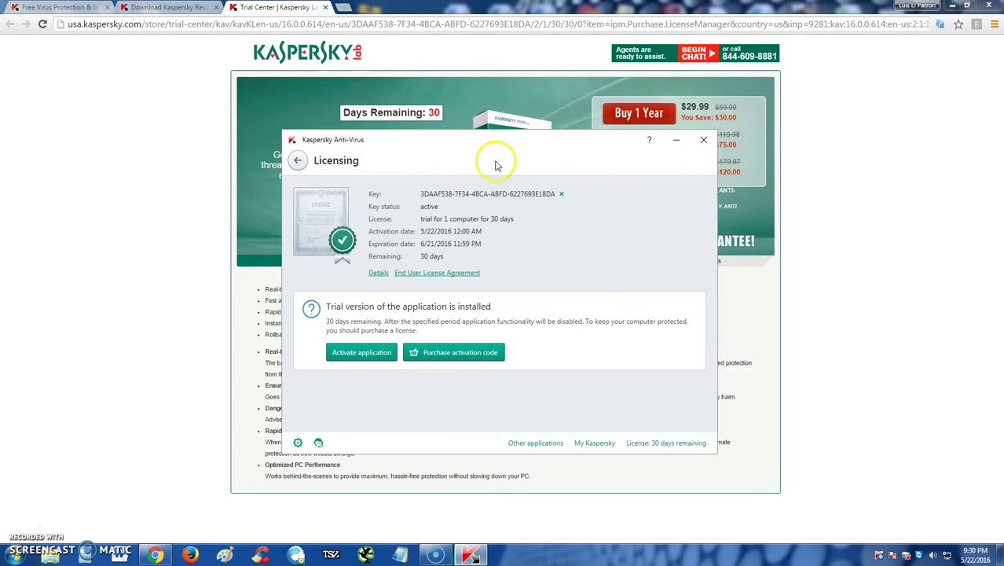
click(306, 162)
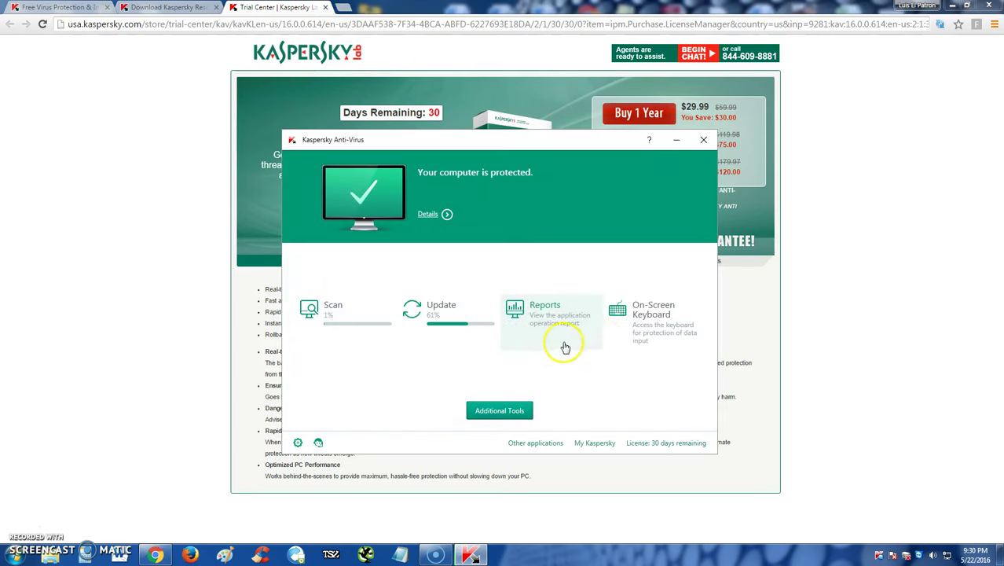